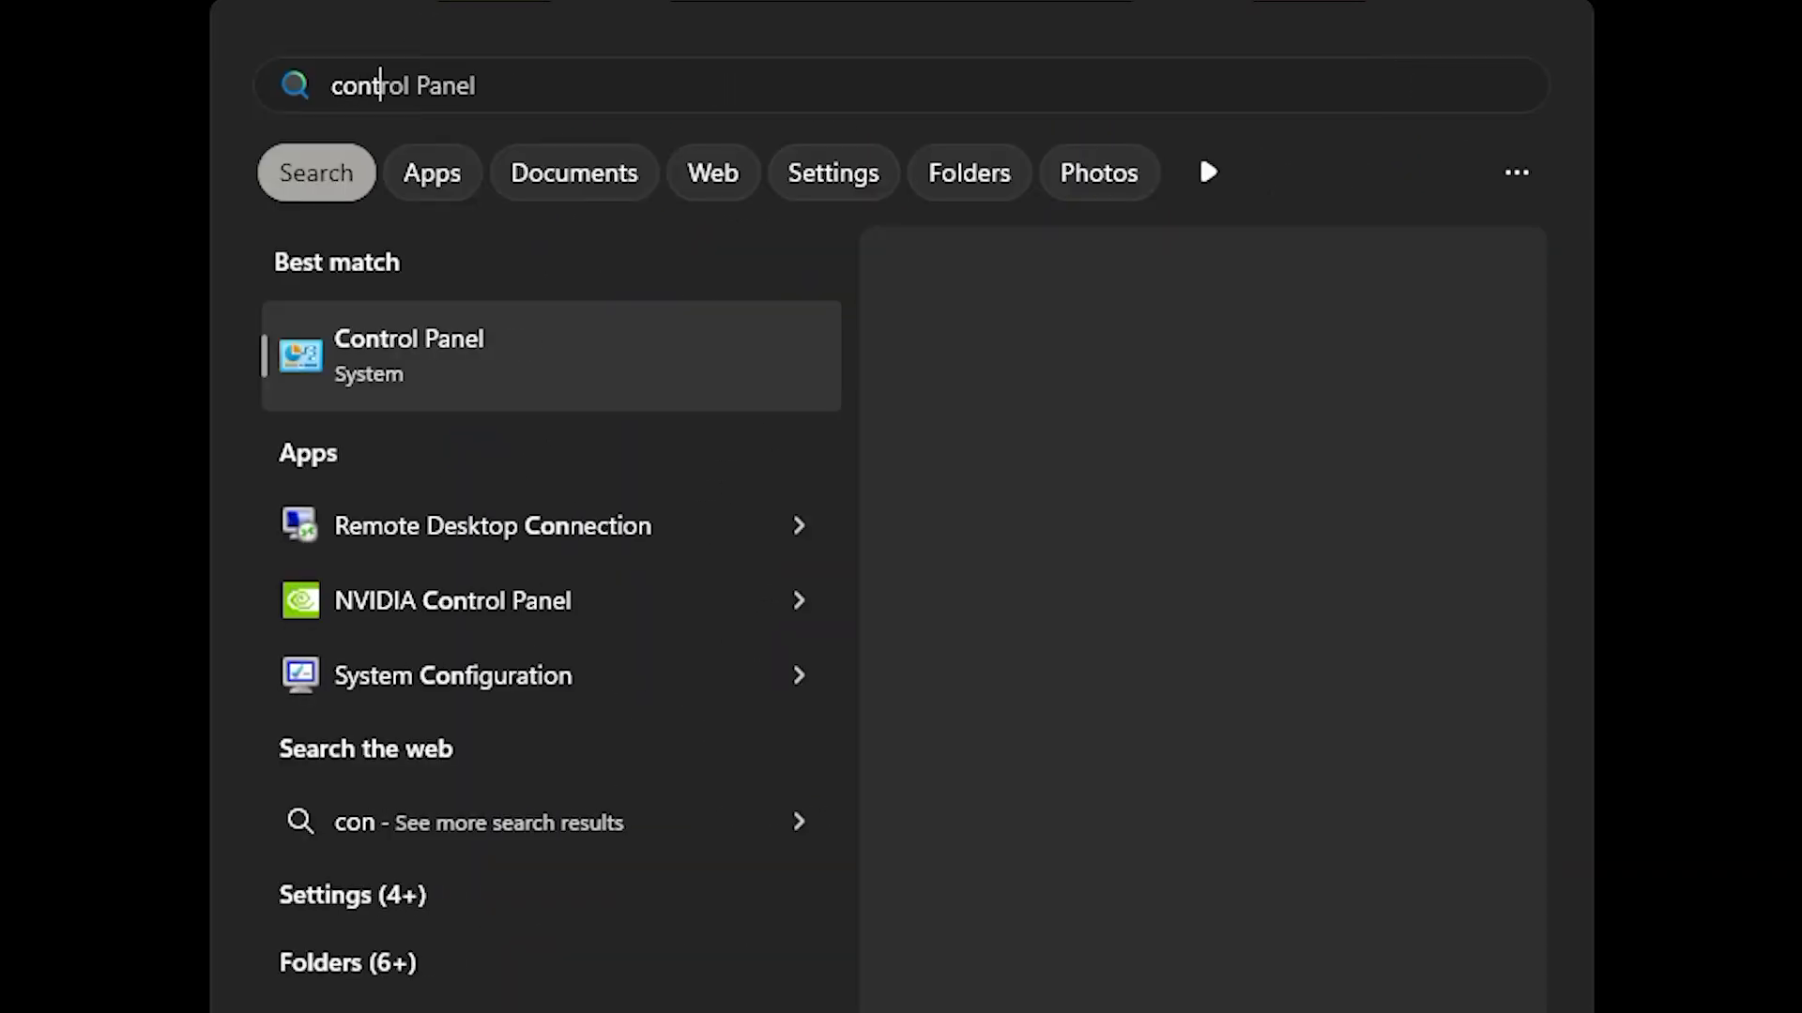
Step: Go from Control Panel through Power Options to the 'Choose what closing the lid does' settings page
left_click(360, 355)
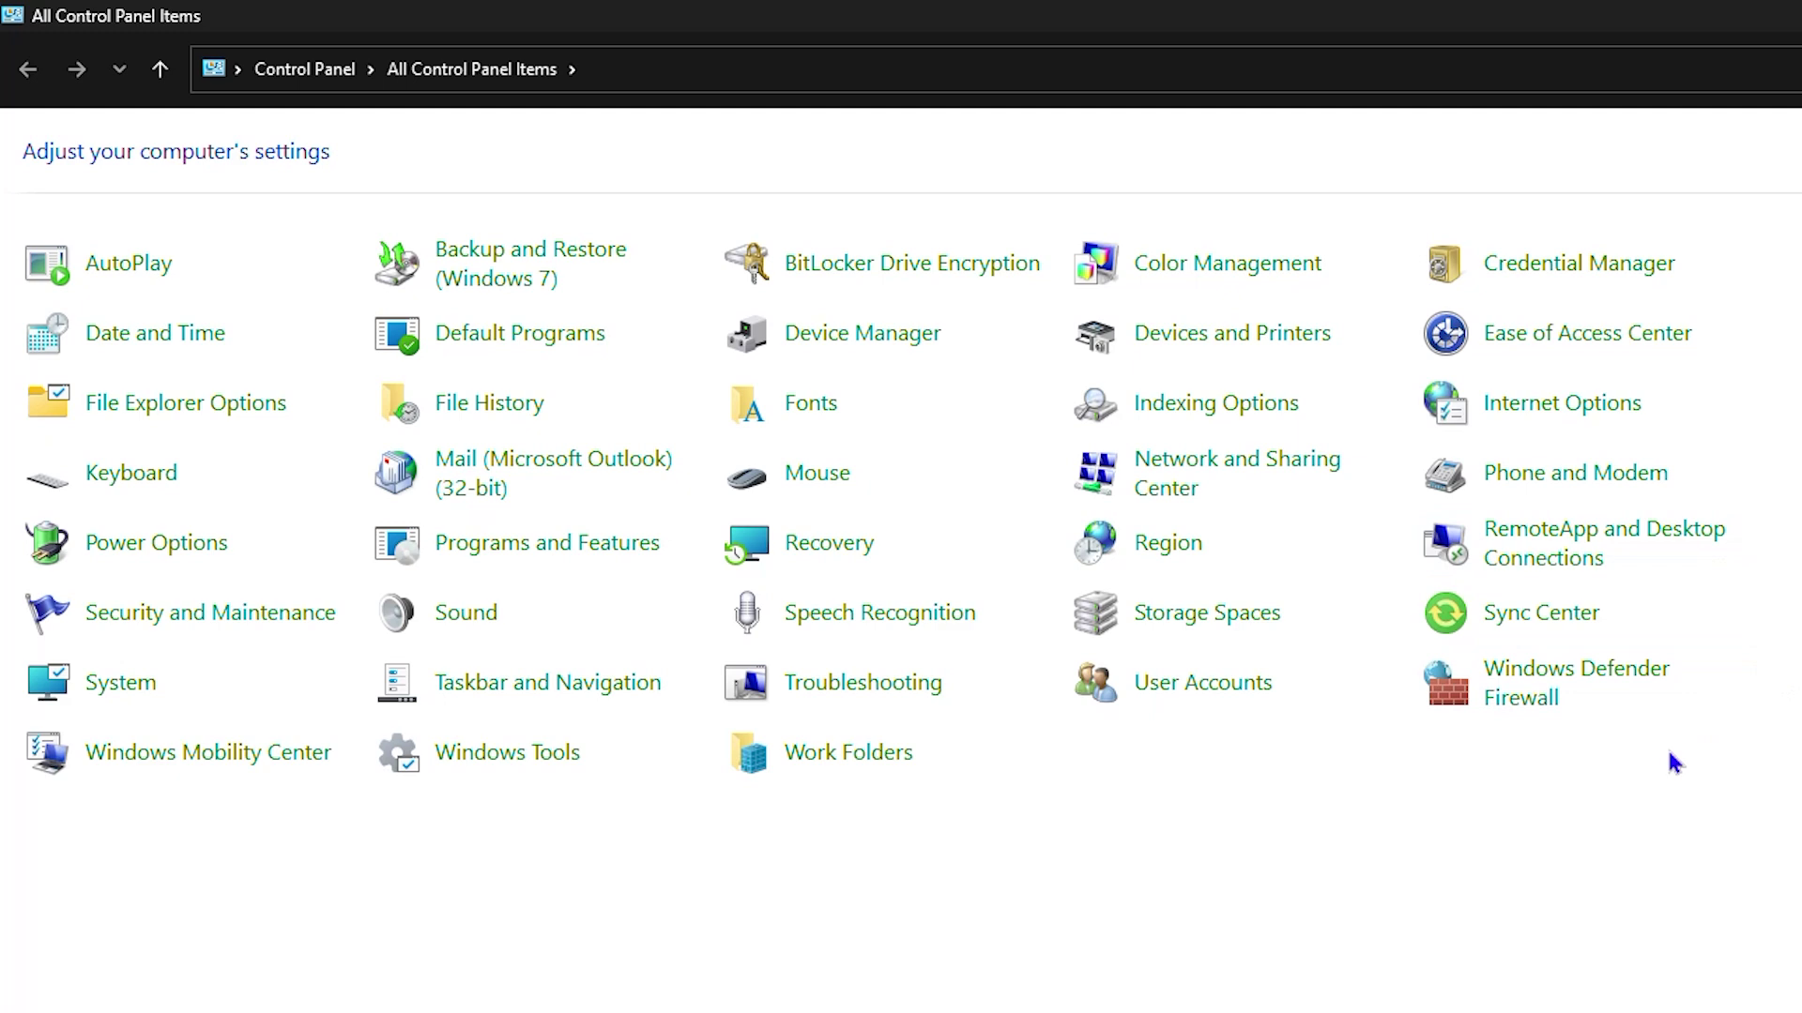
left_click(155, 542)
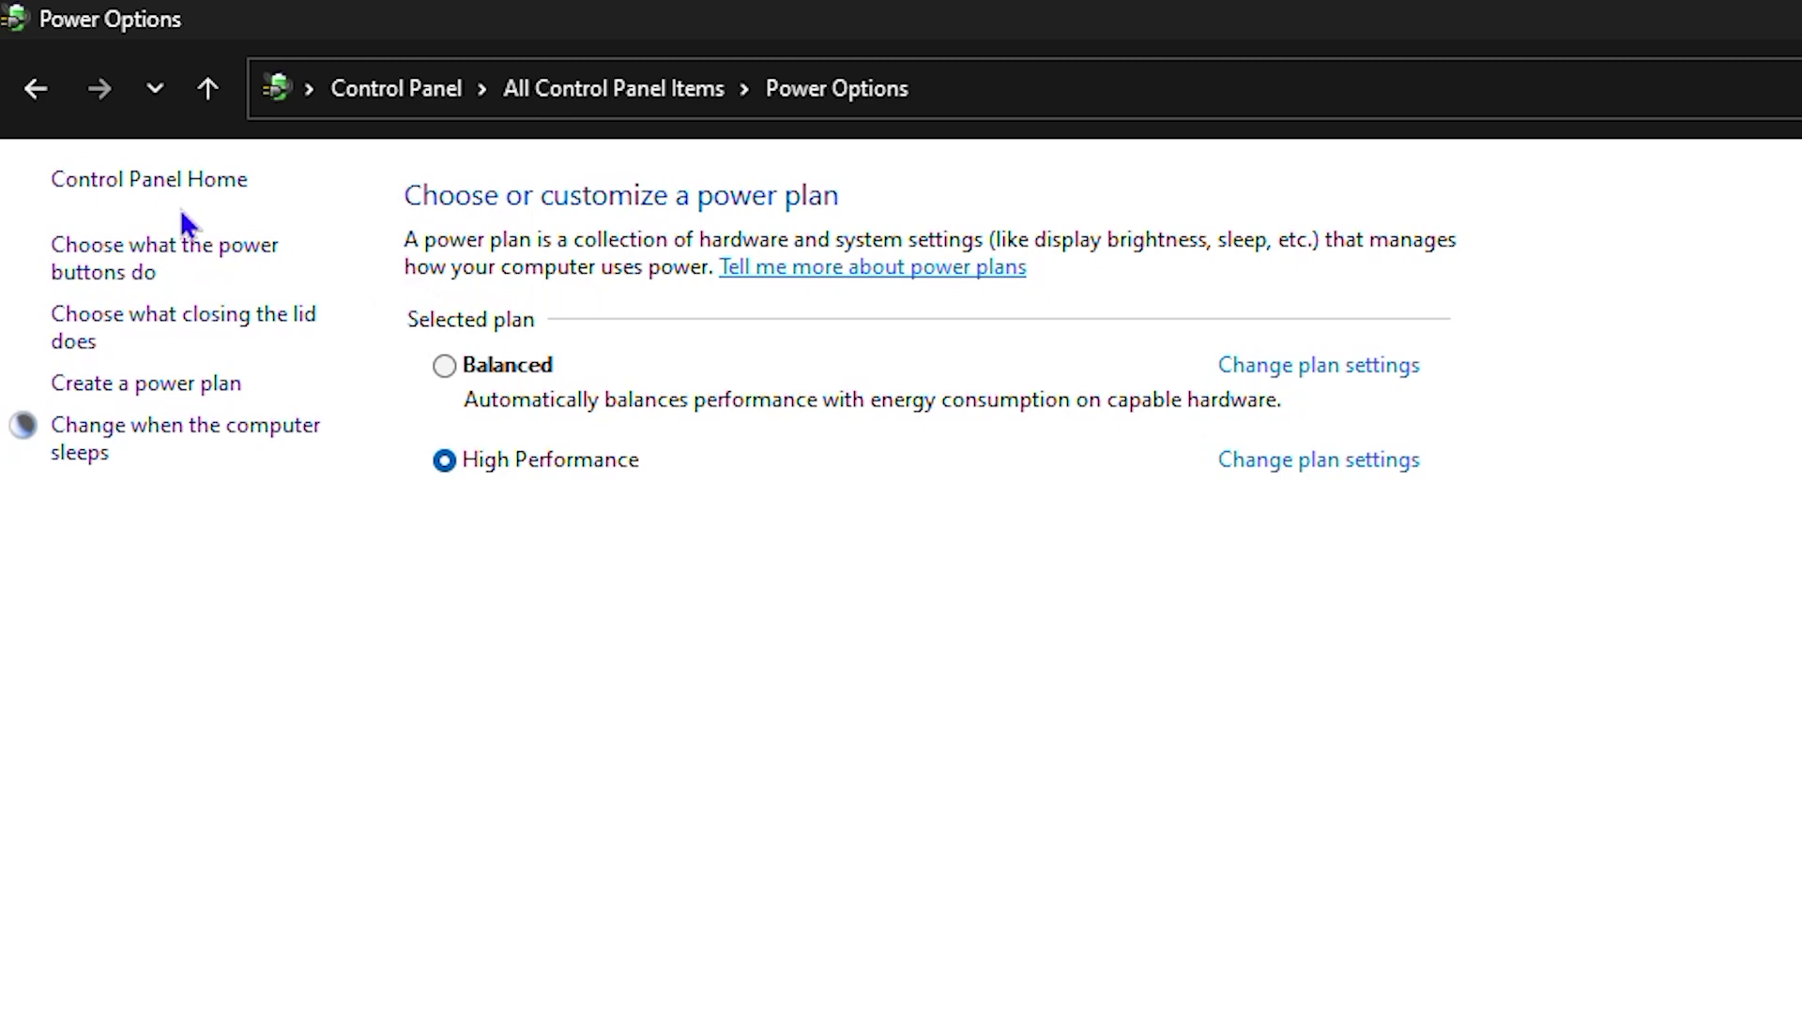
left_click(230, 323)
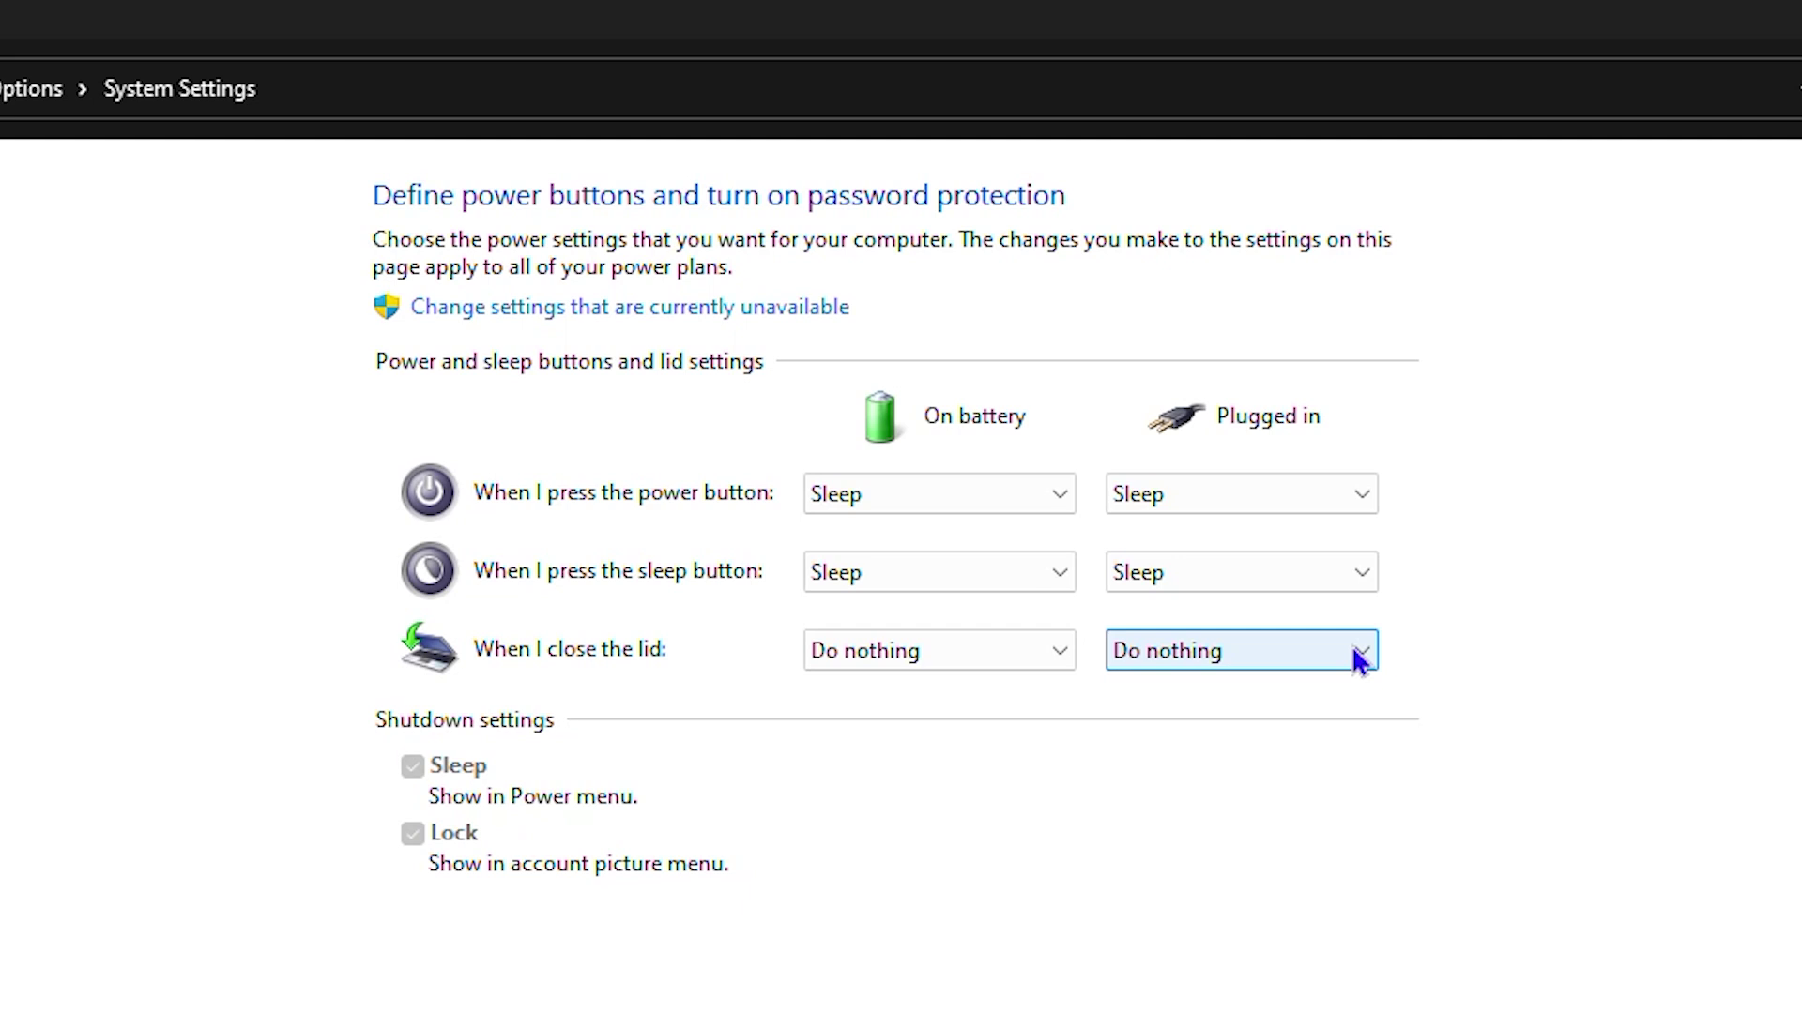
left_click(934, 662)
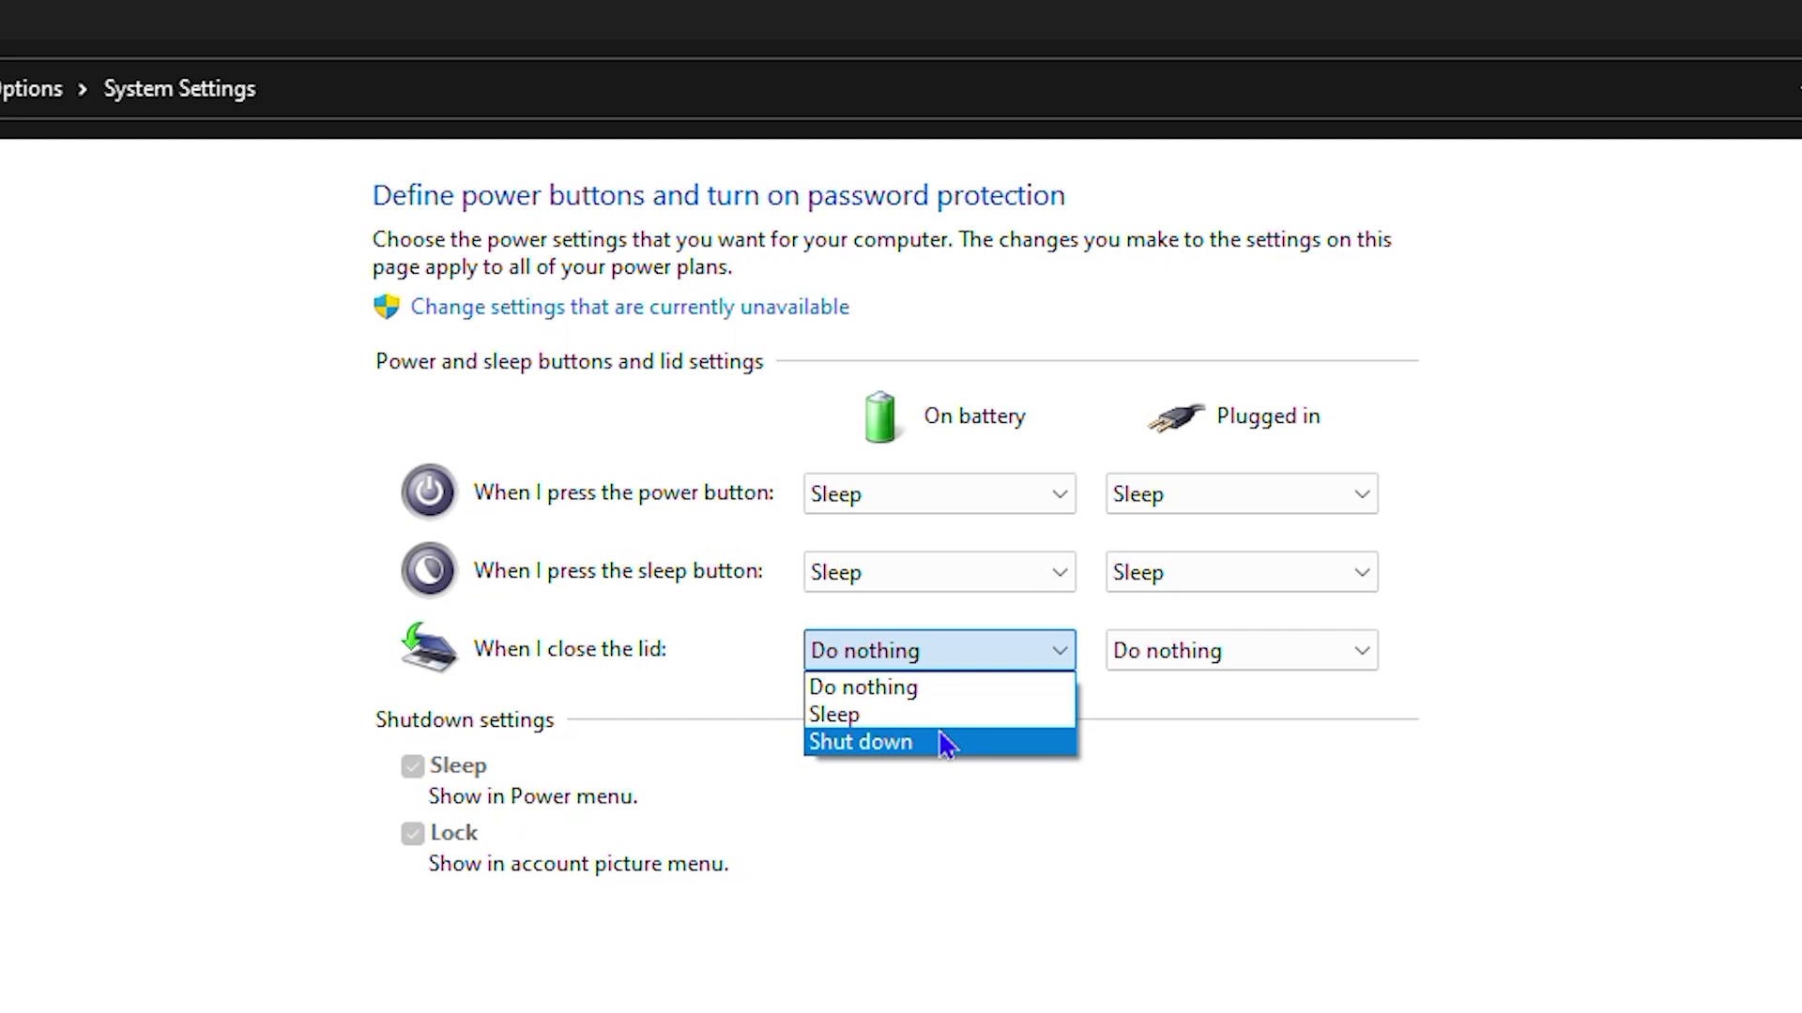
left_click(1436, 760)
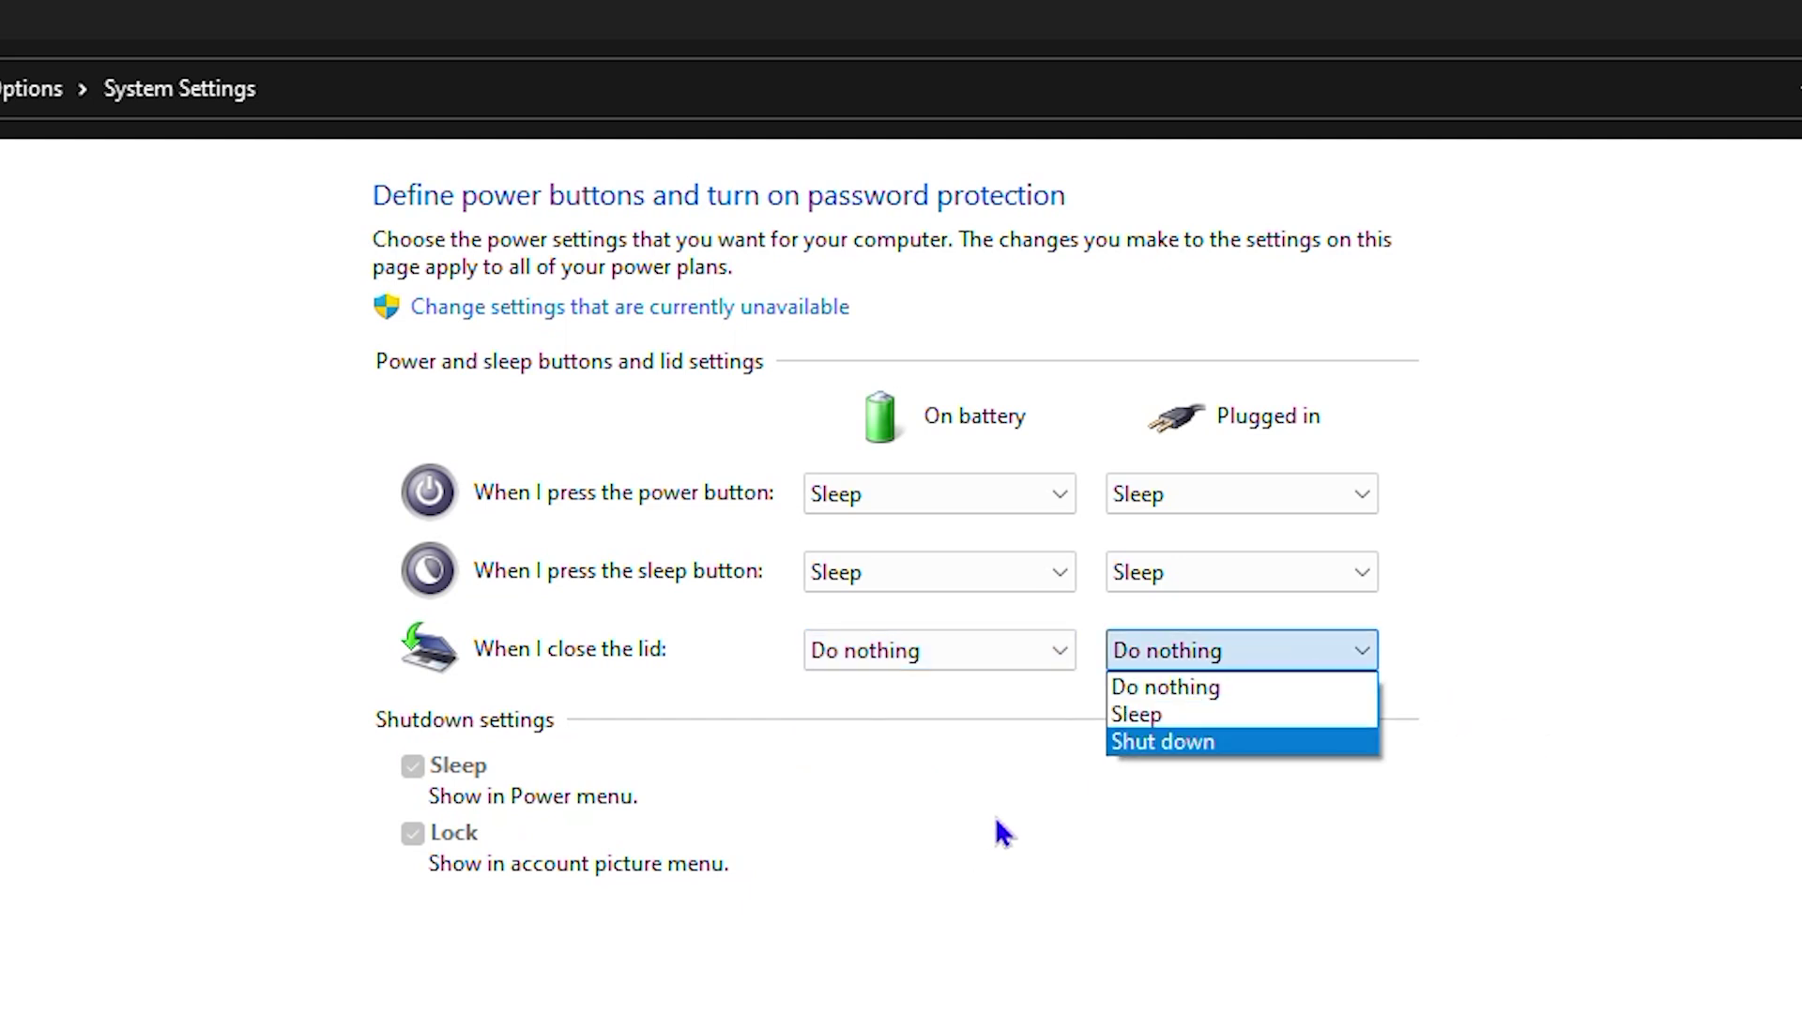
left_click(946, 837)
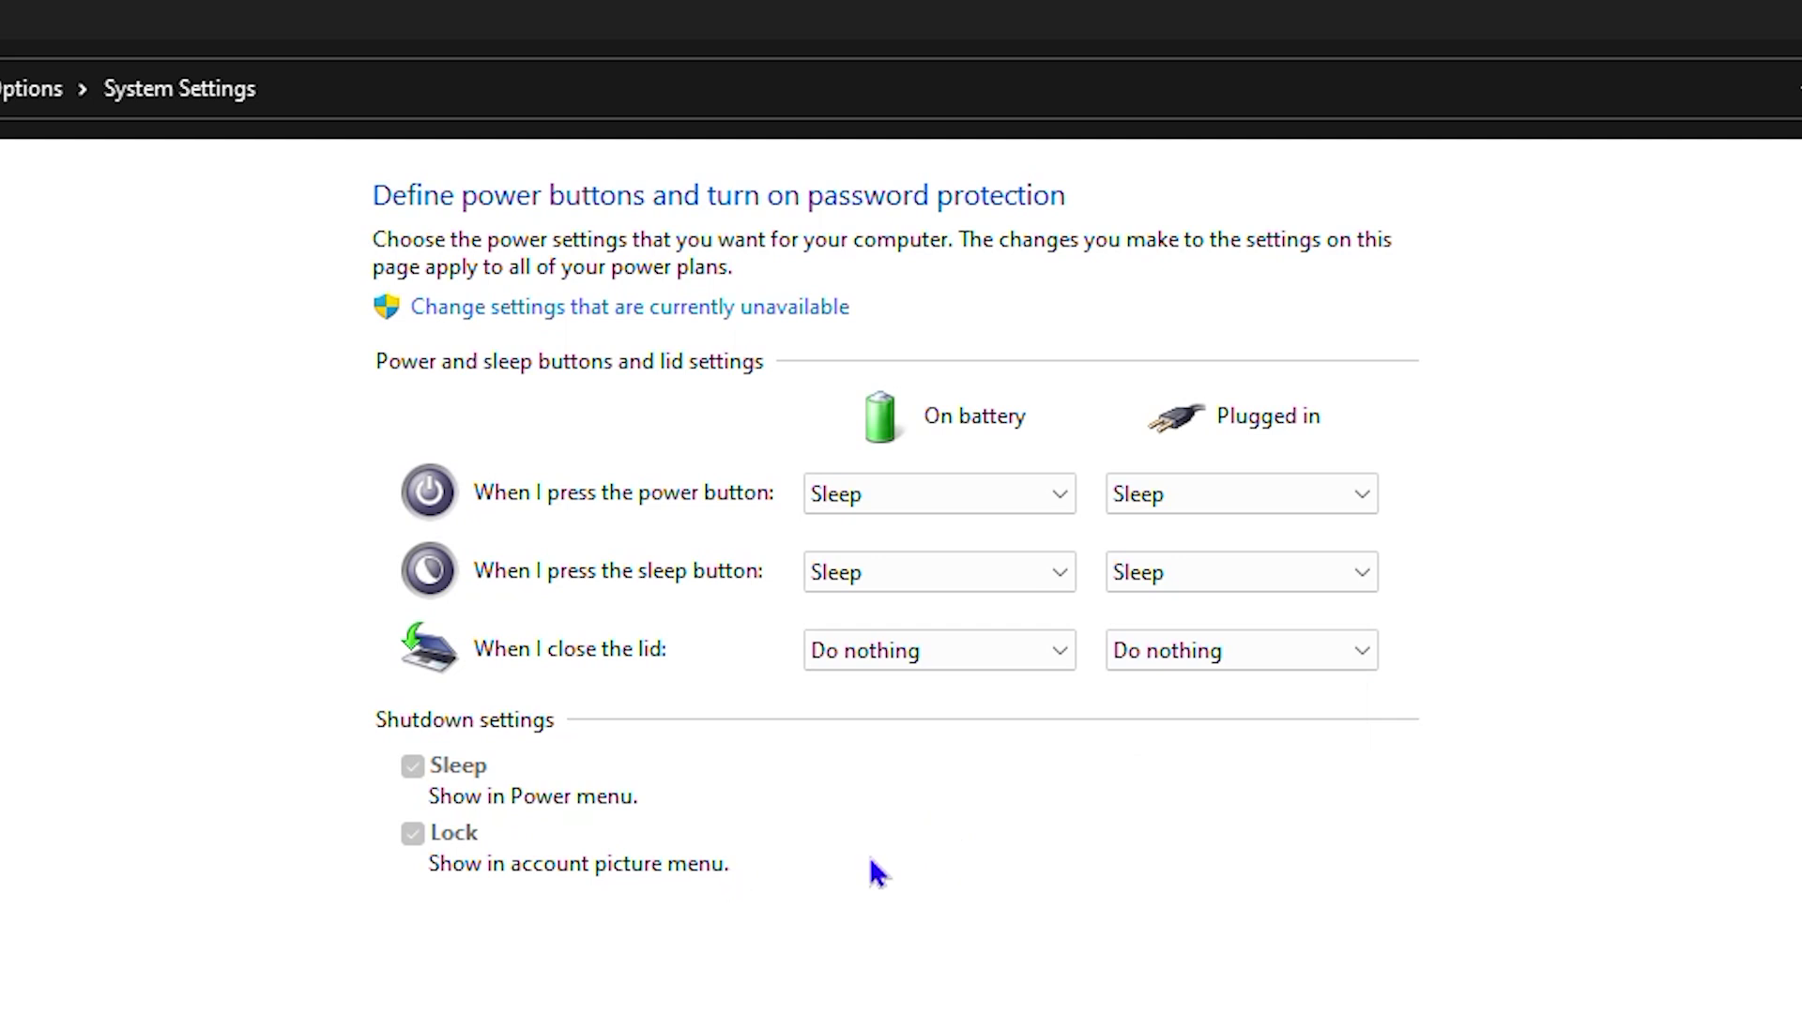